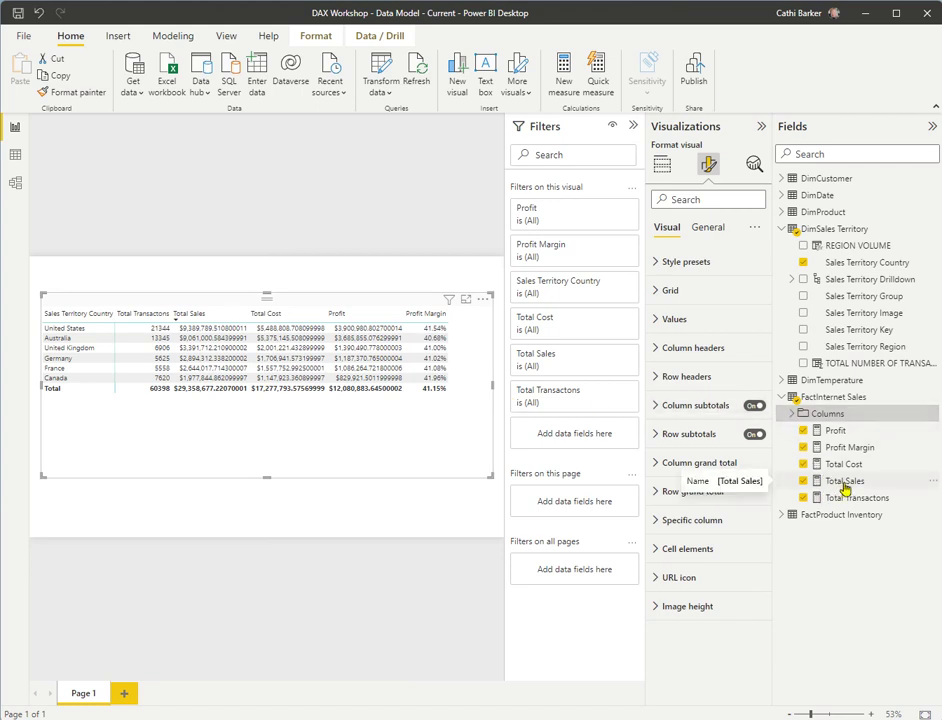
Give the Total Sales measure two decimal places.
click(845, 484)
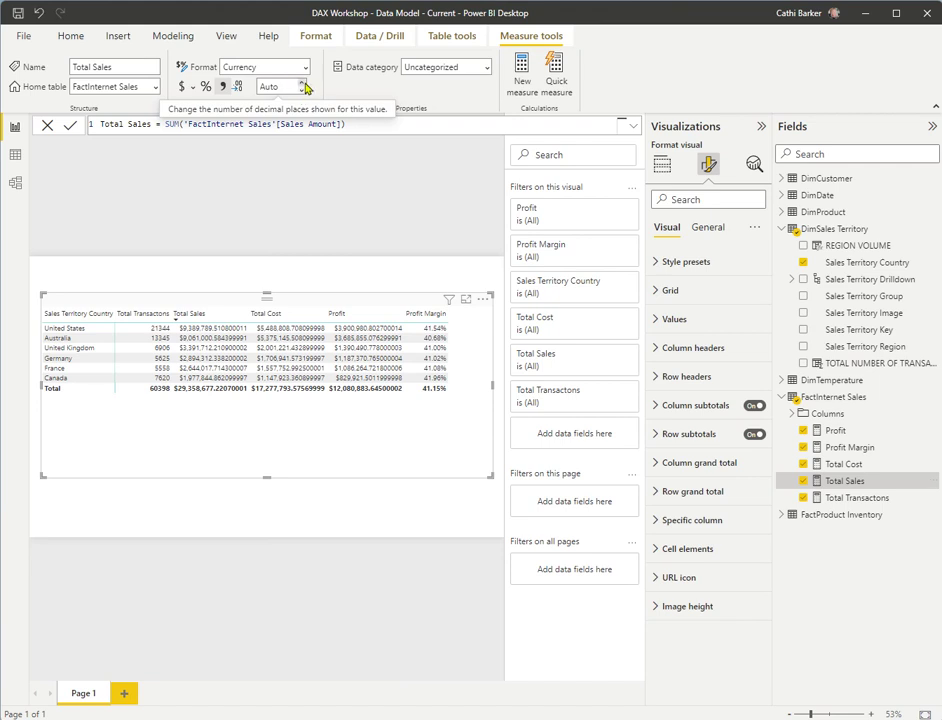
click(303, 86)
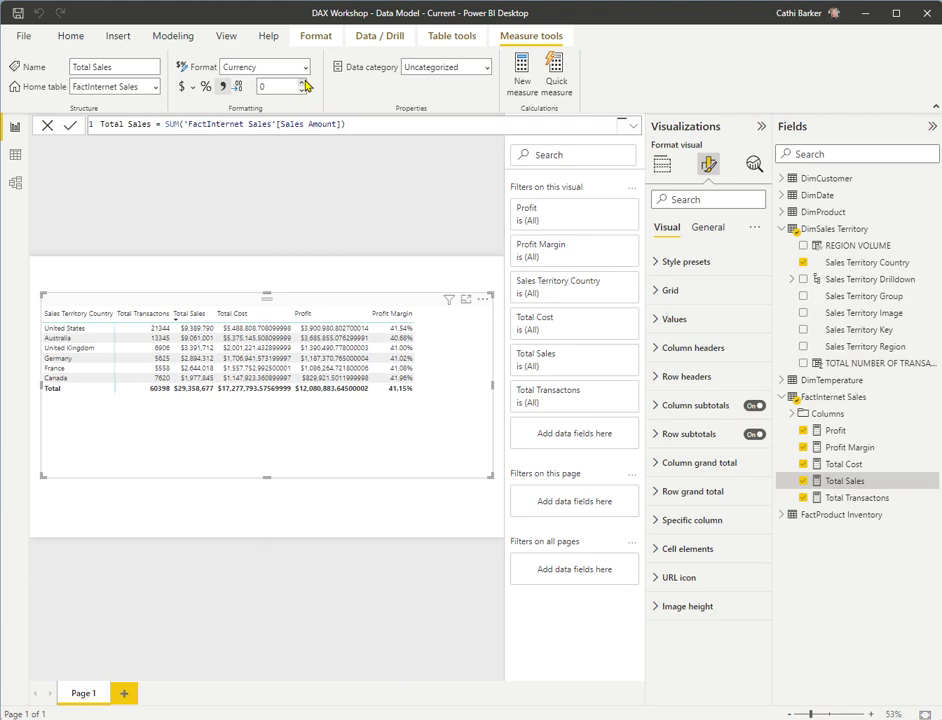
click(303, 84)
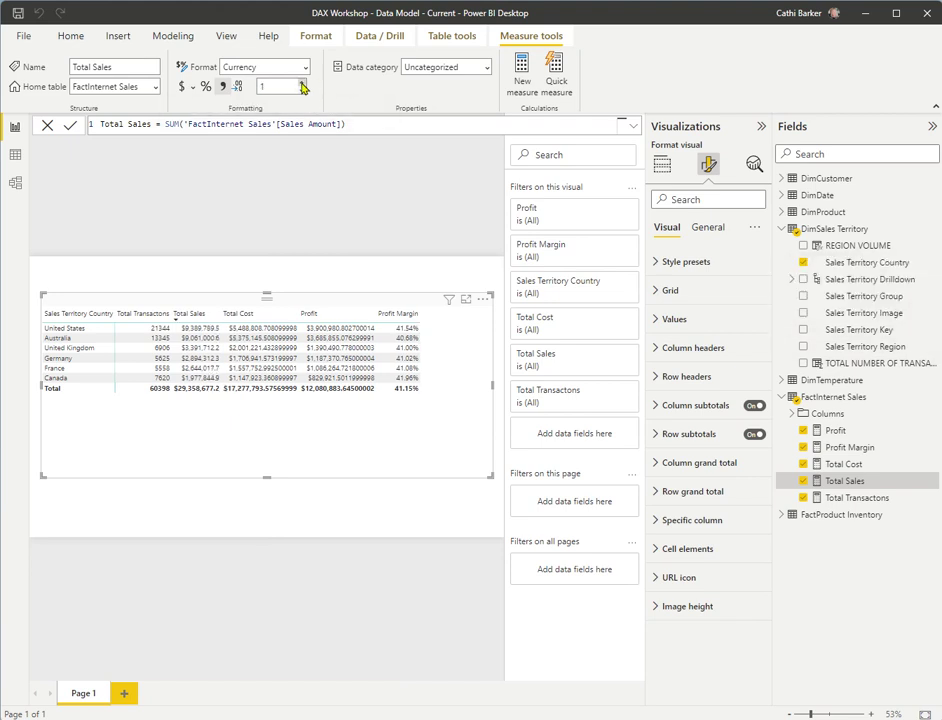
click(302, 84)
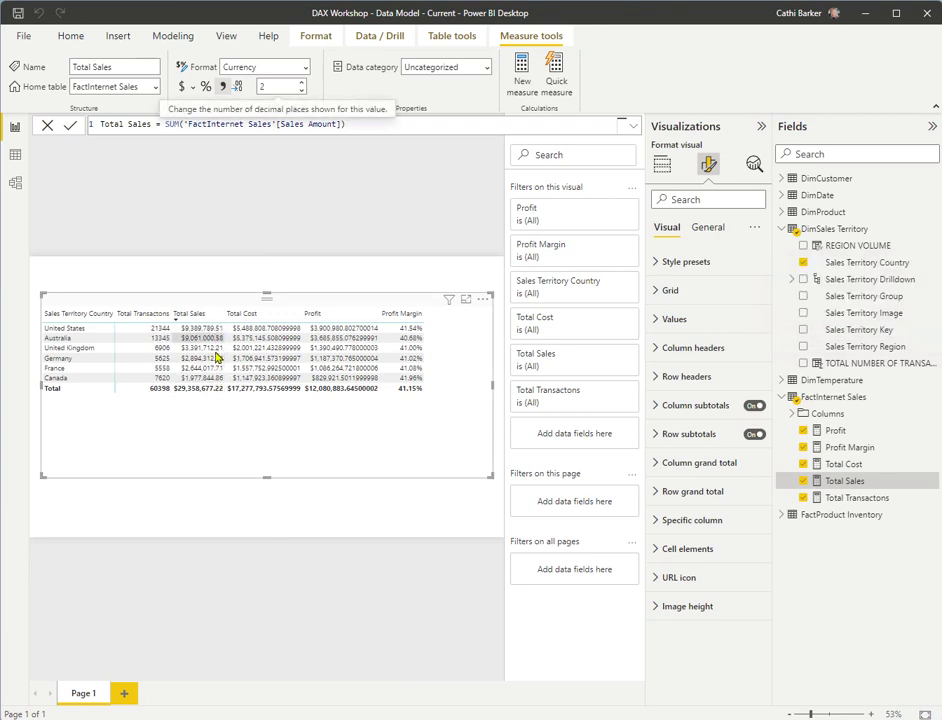
Set the Total Cost and Profit measures to two decimal places as well.
click(843, 464)
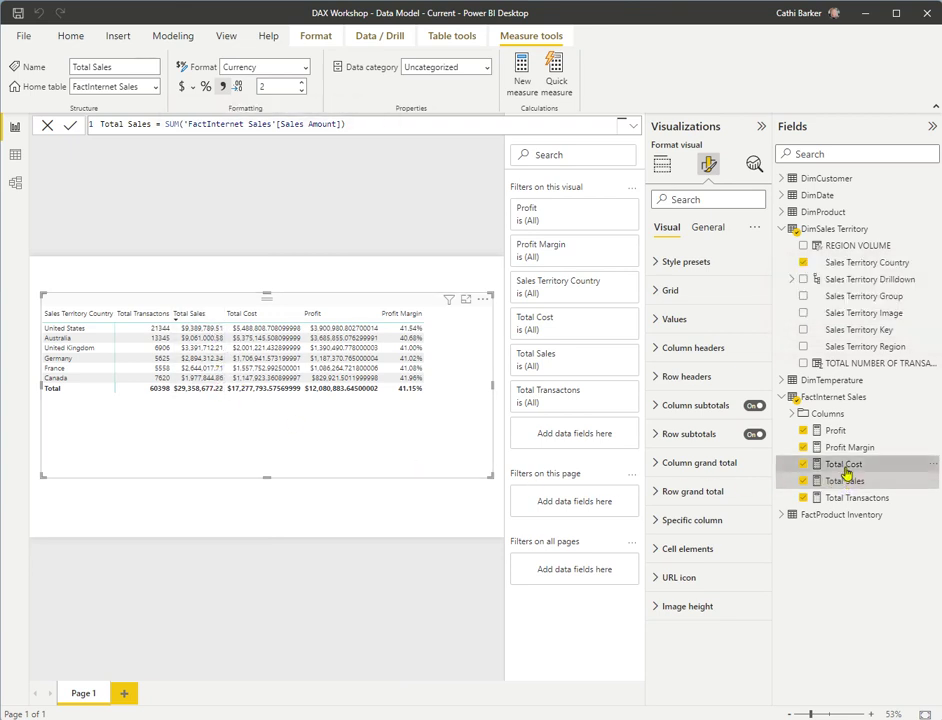
click(301, 92)
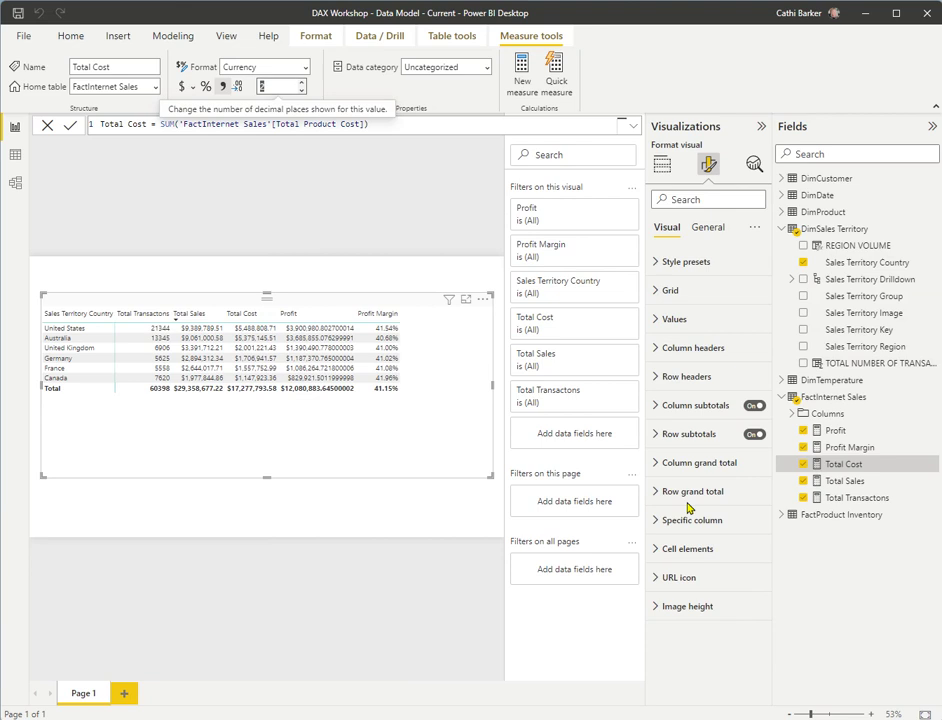
click(836, 430)
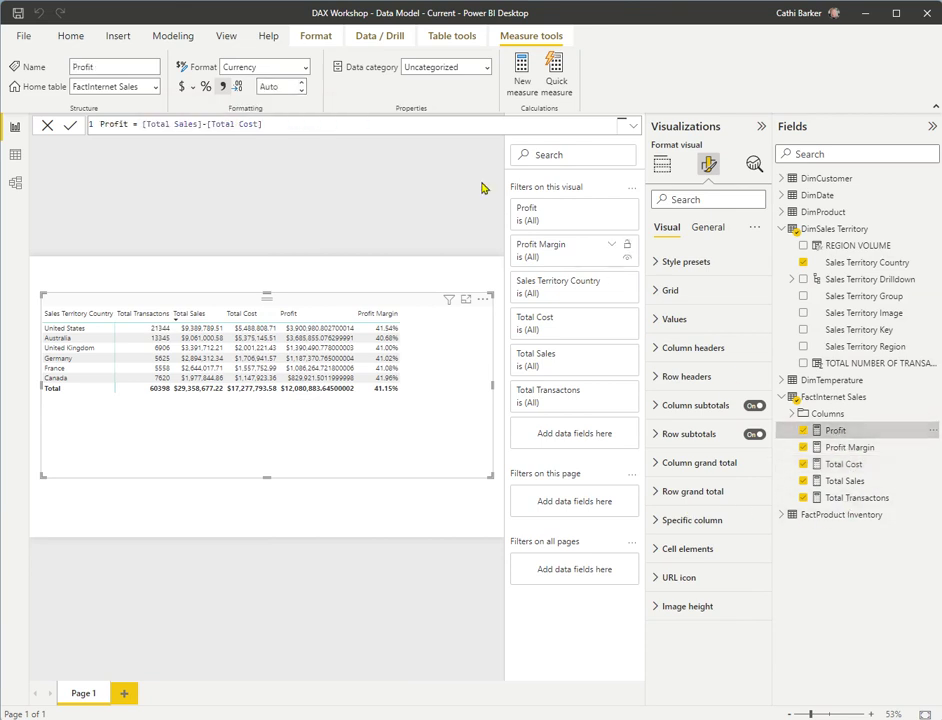
click(283, 87)
text(2)
key(Return)
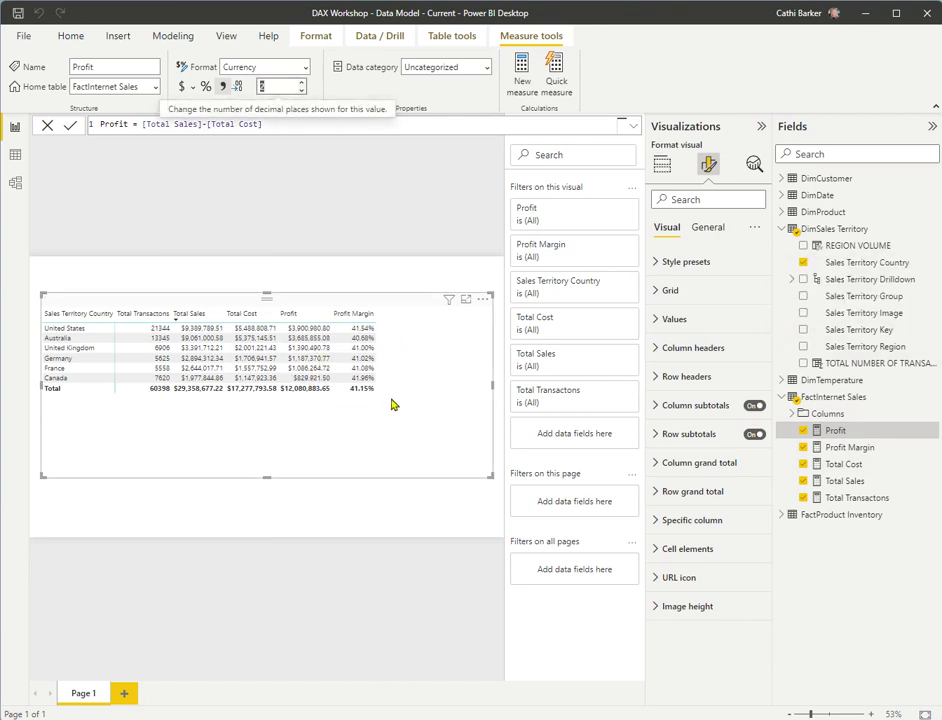
Raise the table's global font size from 14 to 18, then clear the format search.
click(686, 199)
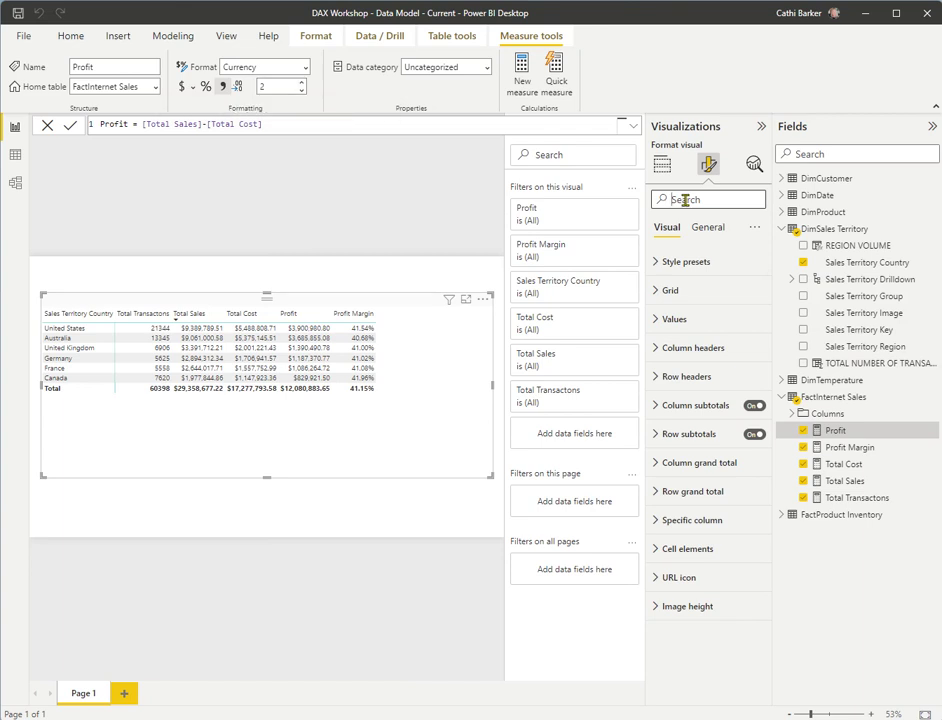
text(t)
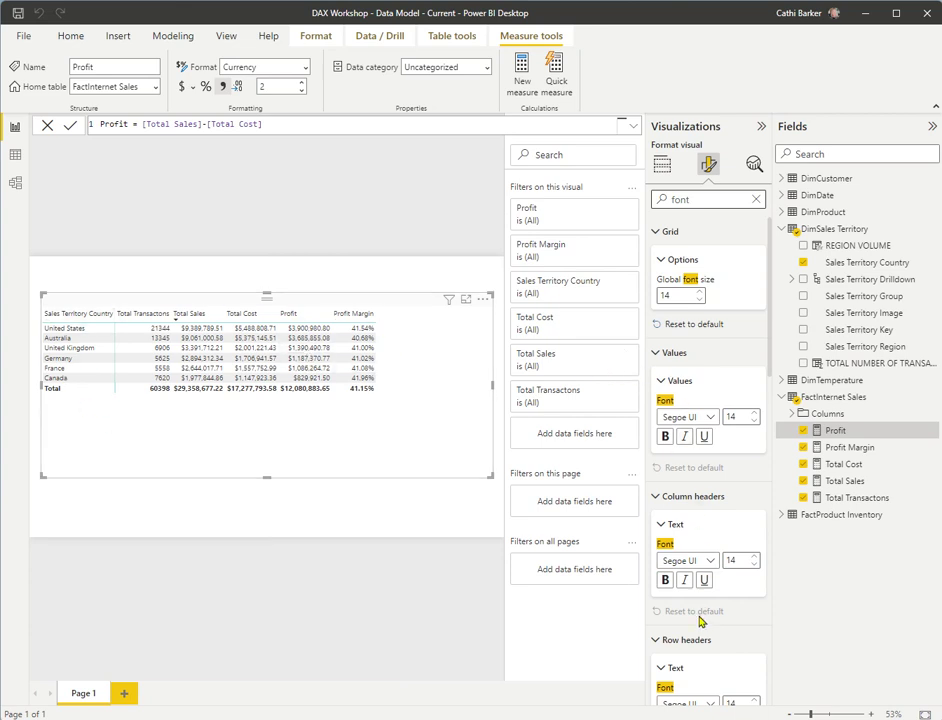
click(701, 292)
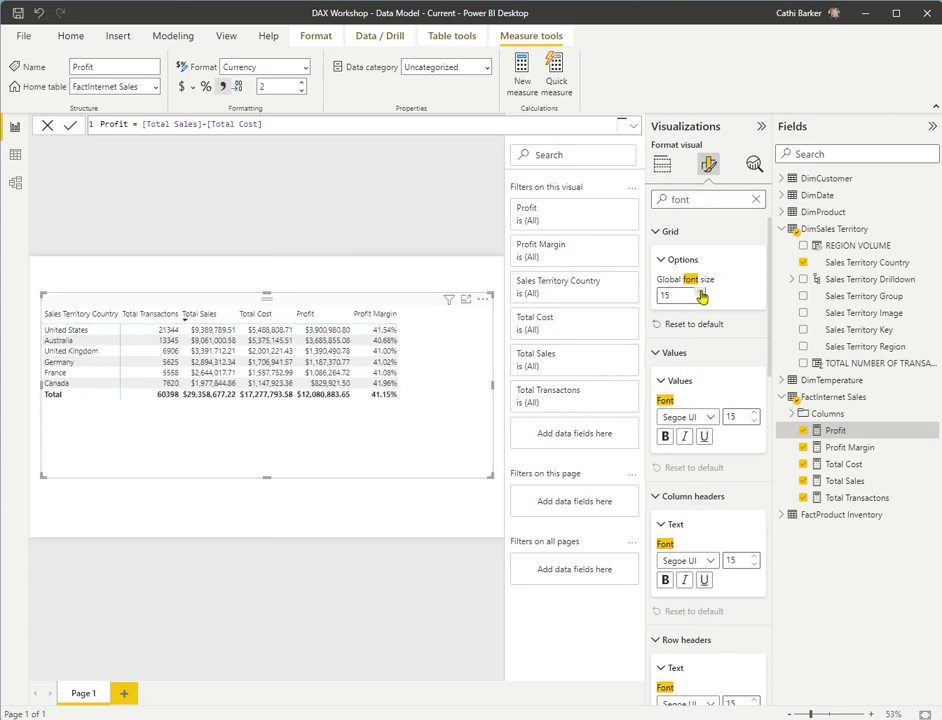
click(701, 293)
click(702, 293)
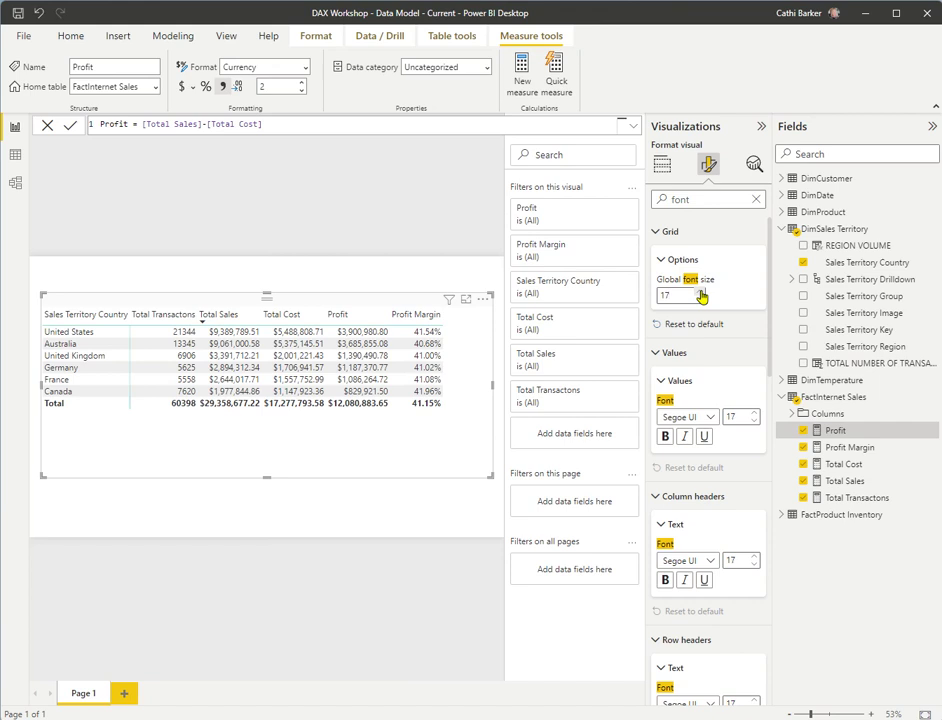
click(702, 293)
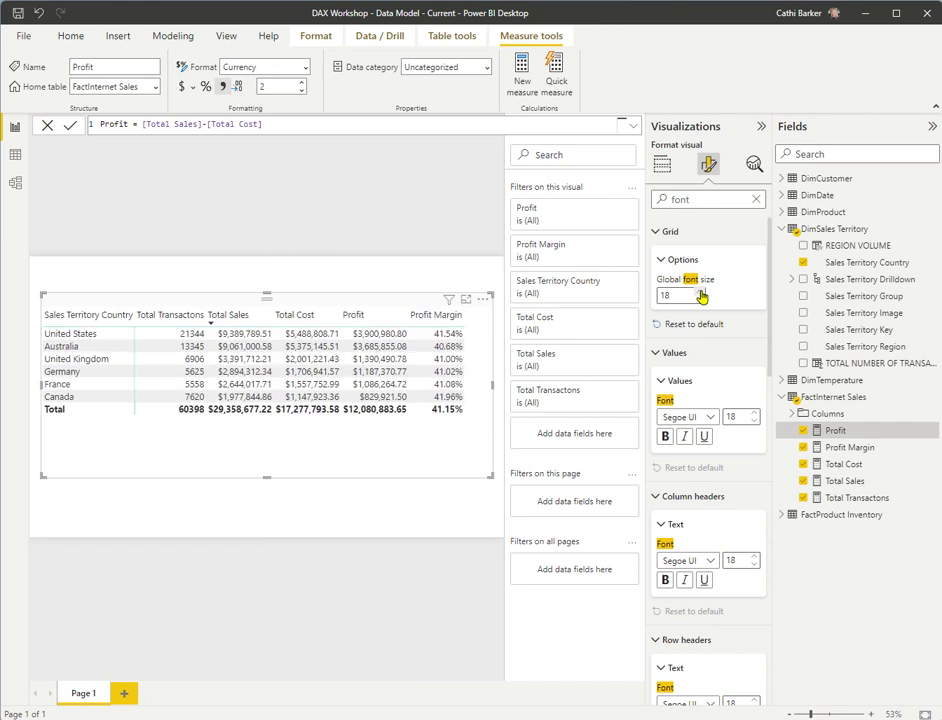
click(756, 199)
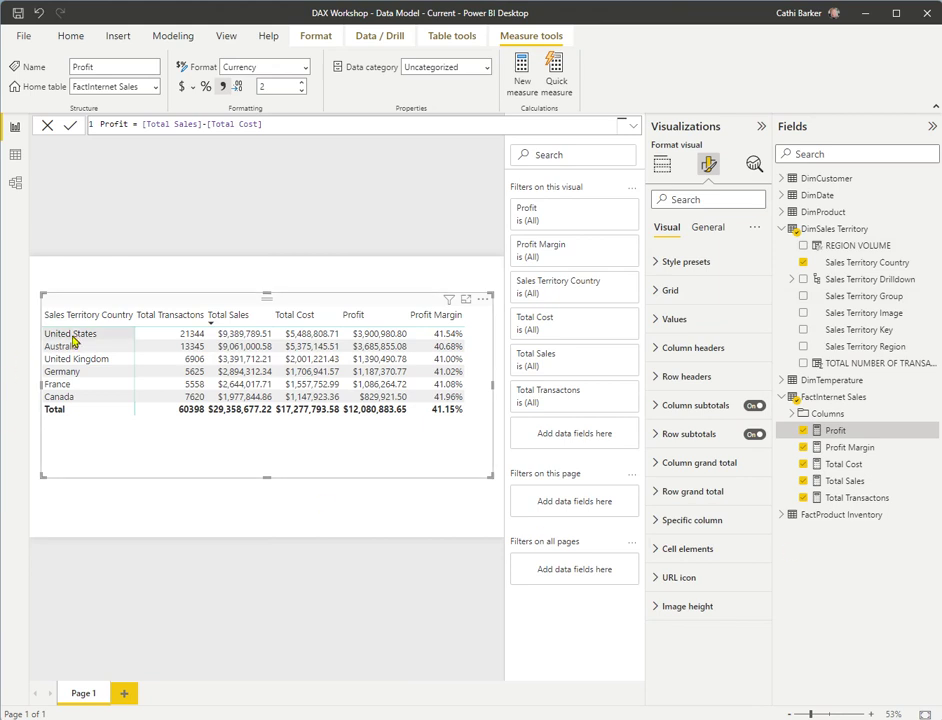
Sort the table ascending by the Sales Territory Country column.
click(105, 318)
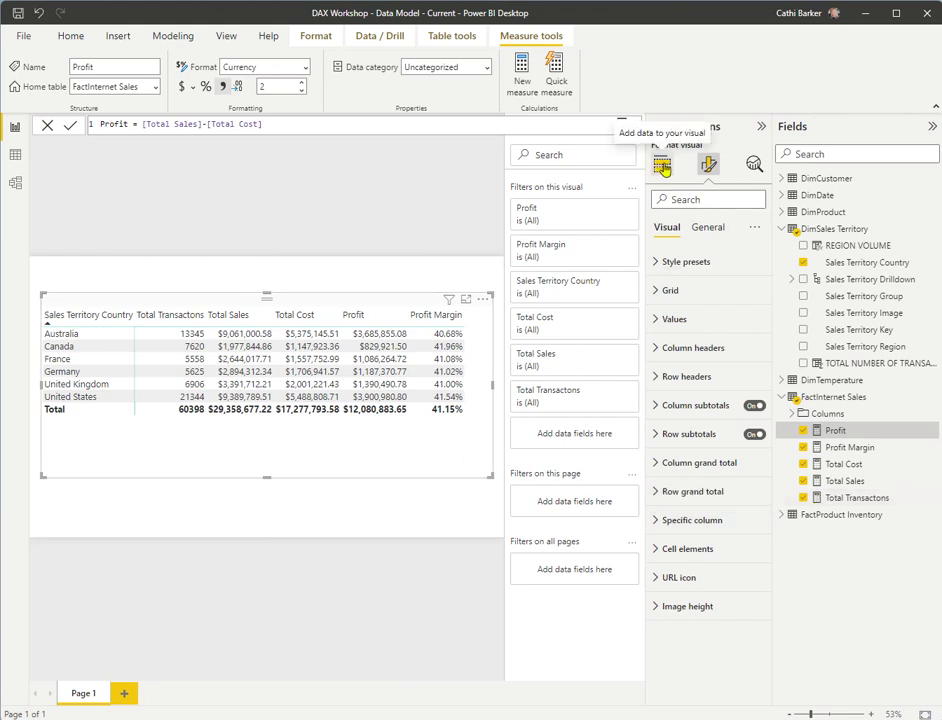
Remove Total Transactons, Total Cost, Profit and Profit Margin from the table's Values.
click(662, 166)
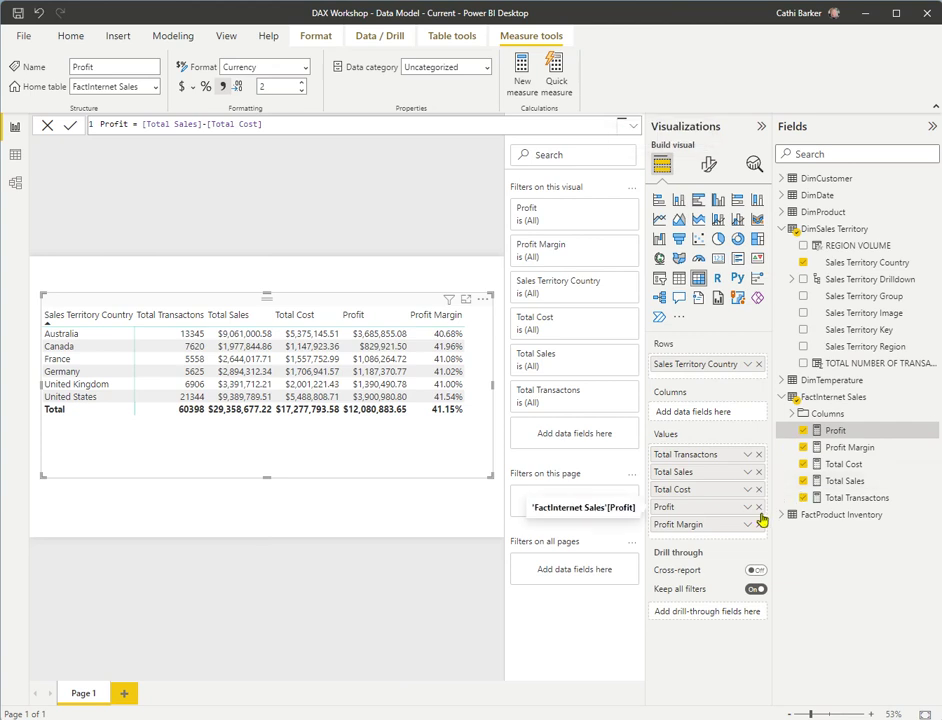
click(759, 455)
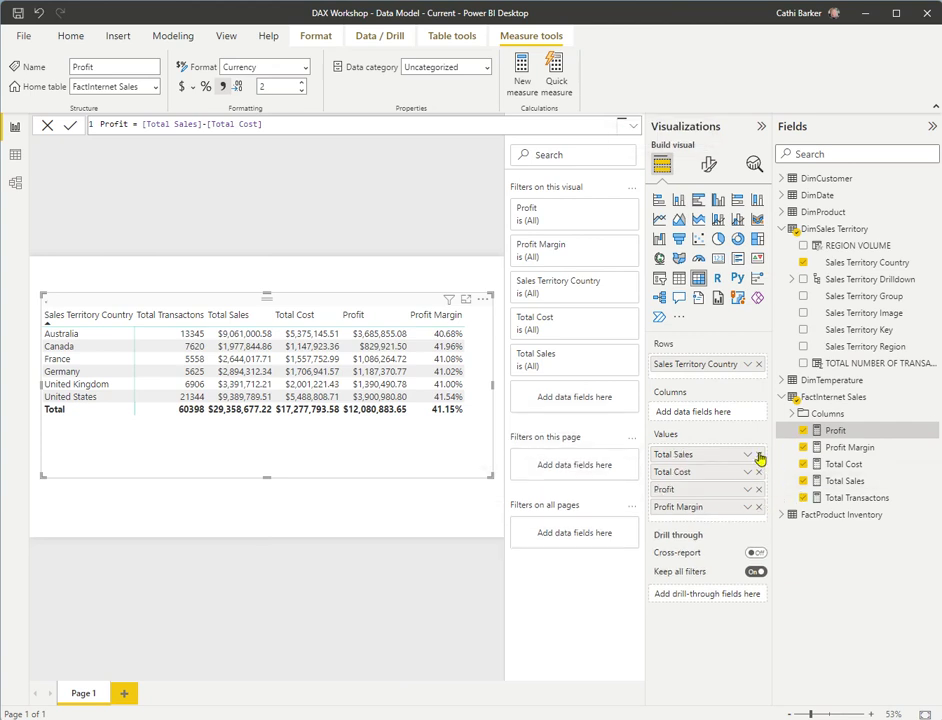
click(759, 473)
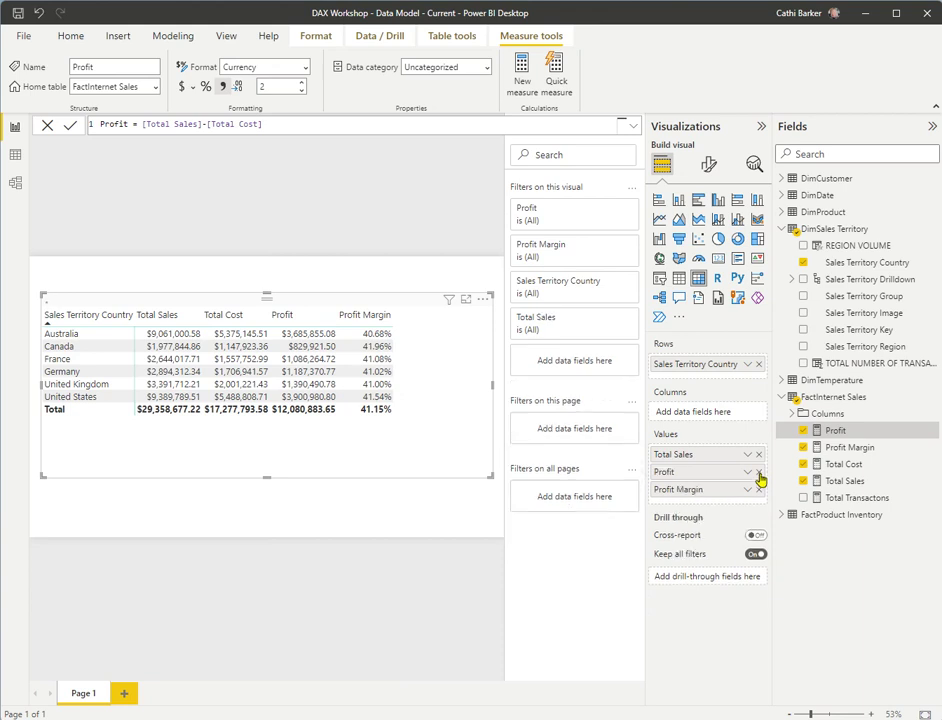
click(759, 473)
click(759, 472)
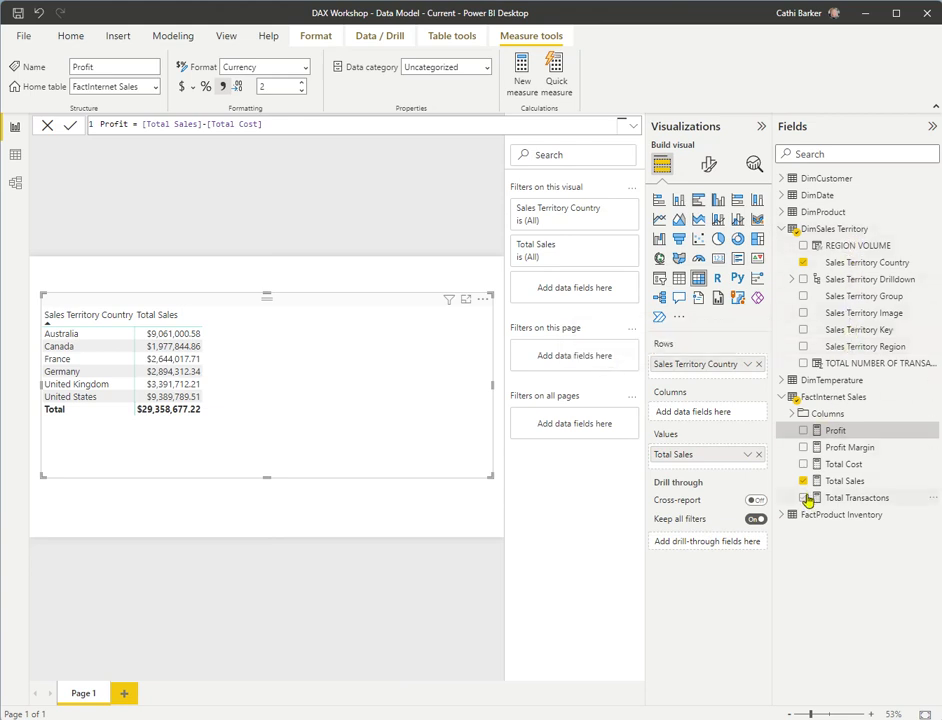
Split Total Sales into Year columns 2005–2008, then lower, narrow and shift the matrix right.
click(783, 195)
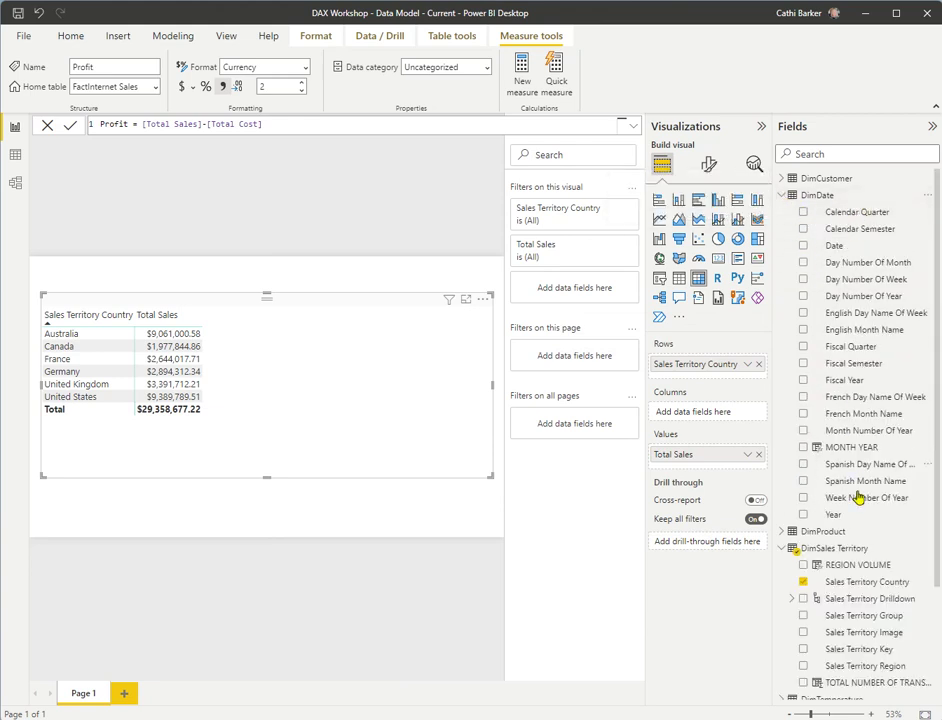
drag(835, 518, 712, 412)
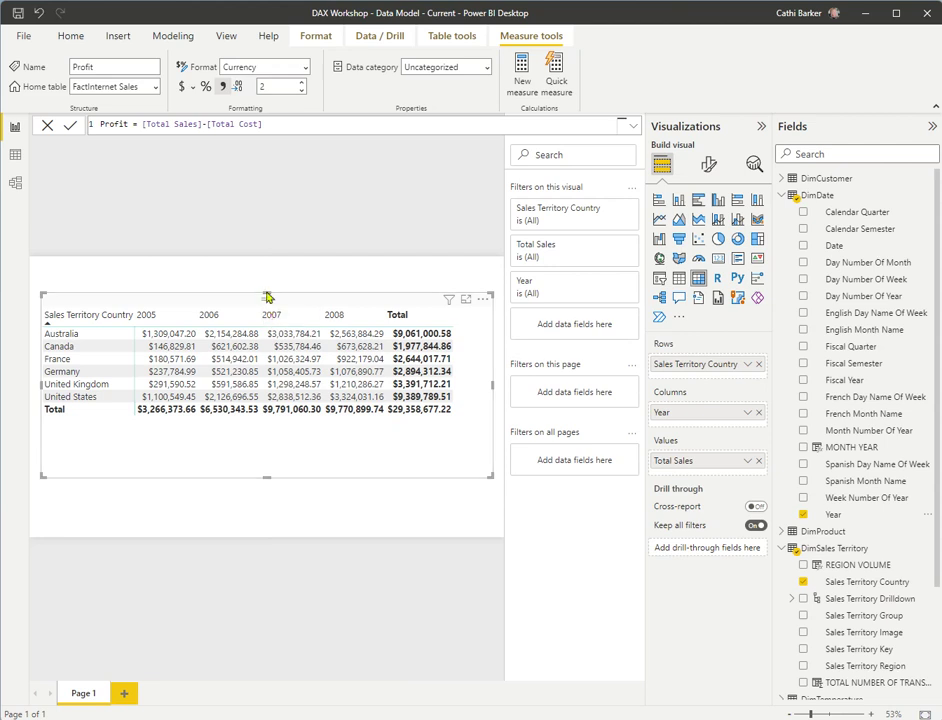
drag(266, 293, 306, 418)
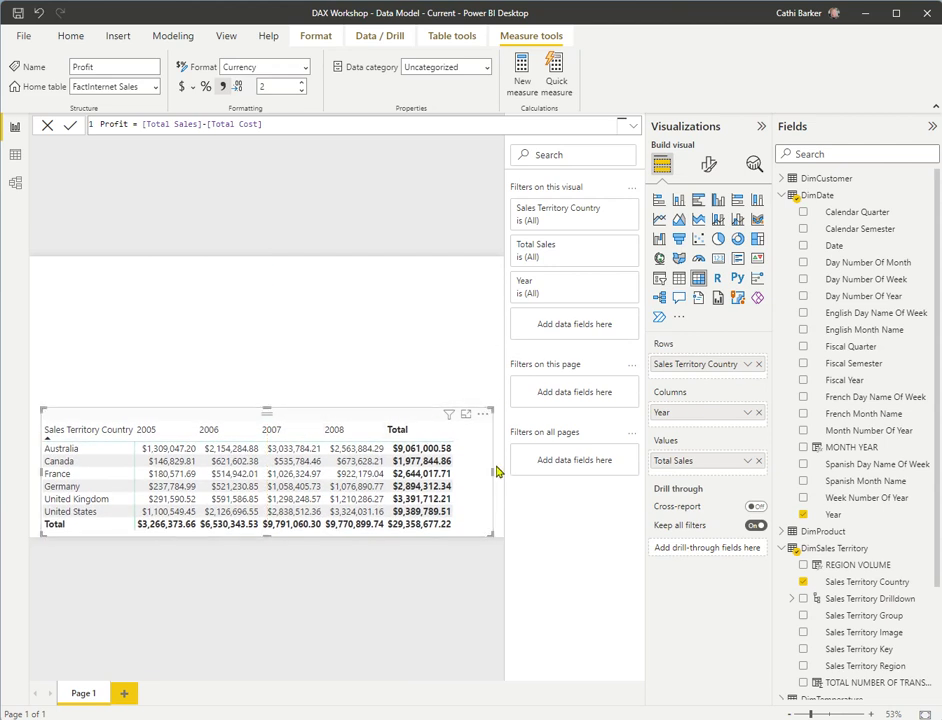
drag(493, 468, 461, 472)
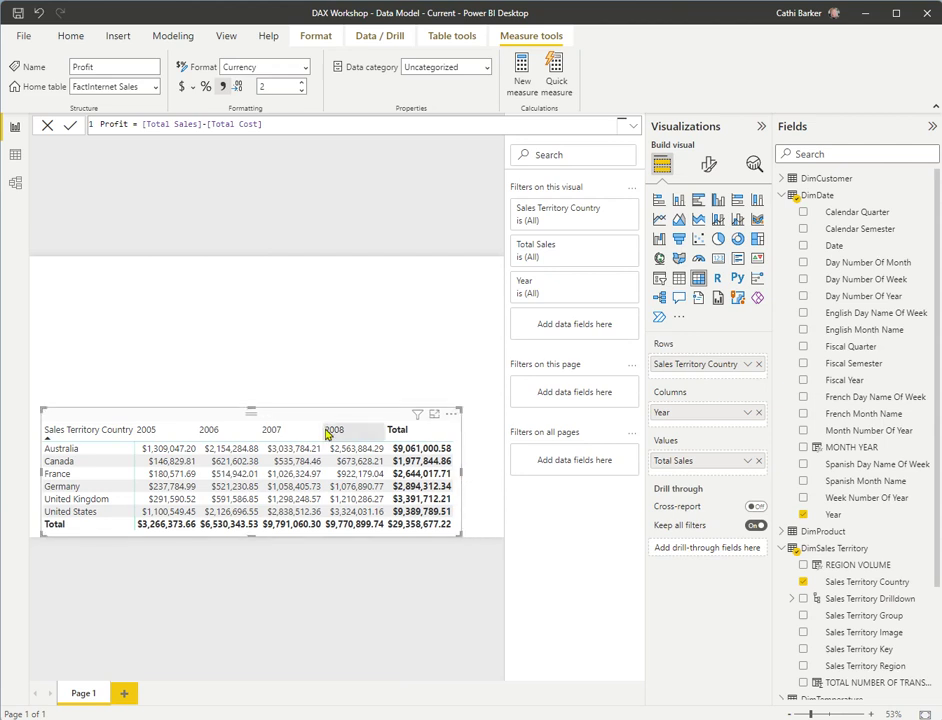
drag(313, 420, 344, 419)
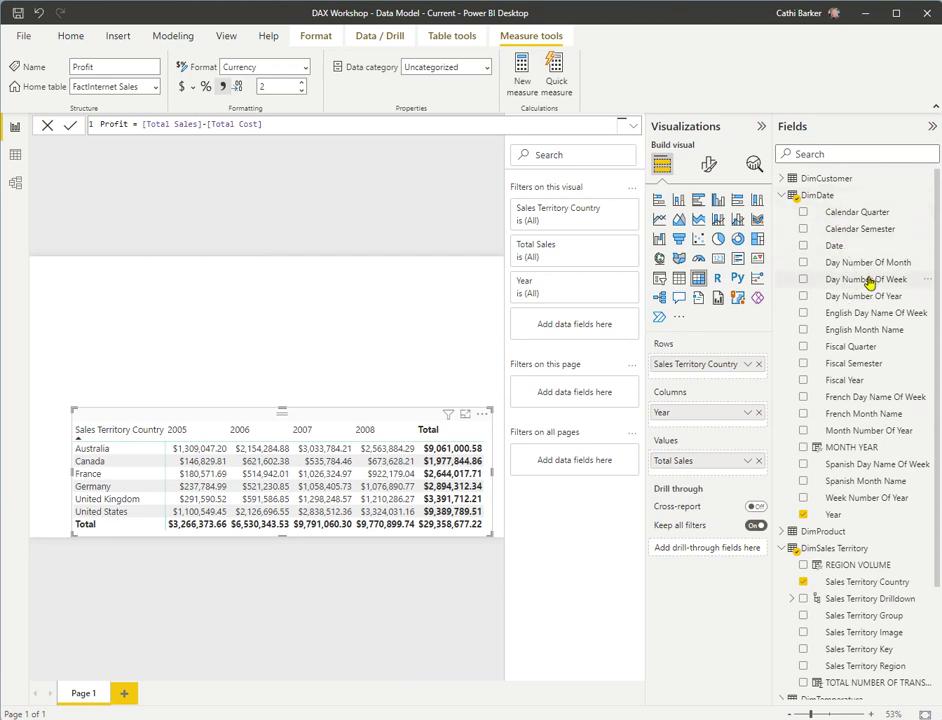
Add a new empty slicer to the page and make it narrower.
click(316, 324)
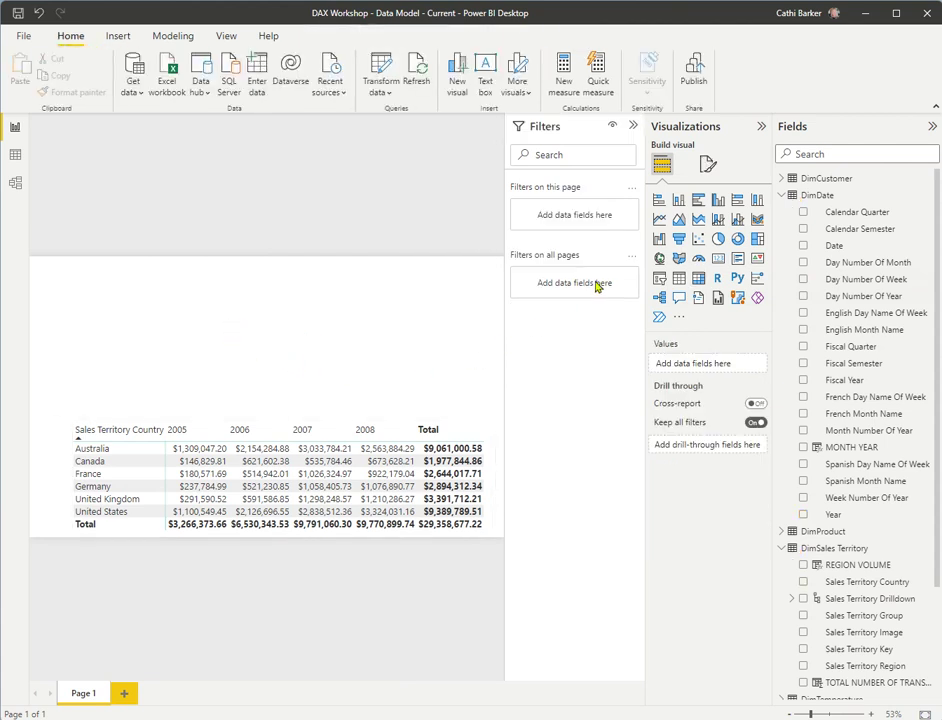
click(660, 284)
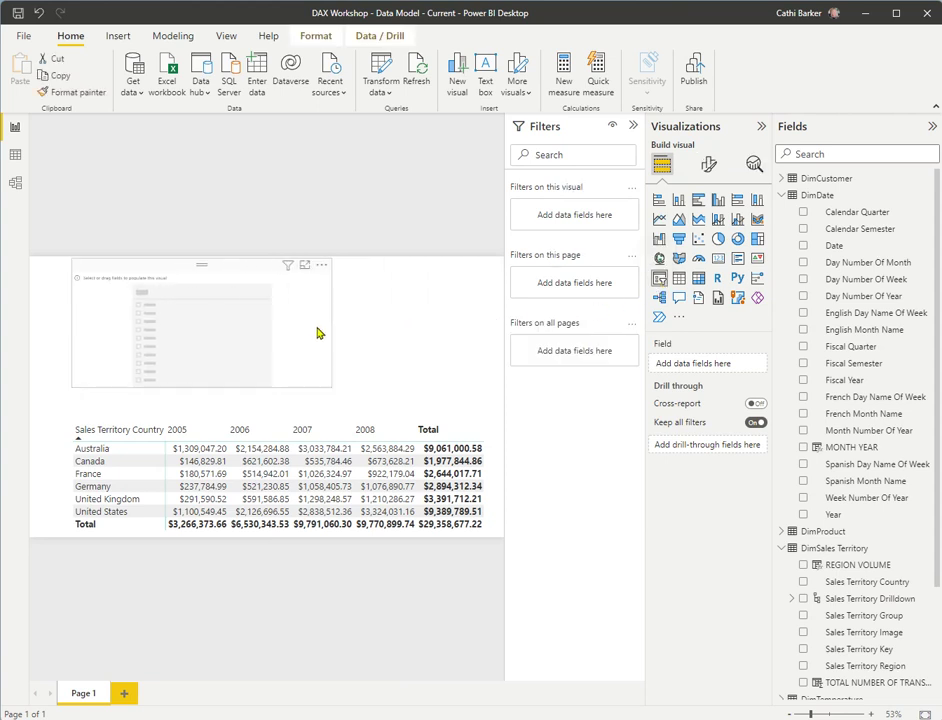
drag(331, 333, 254, 332)
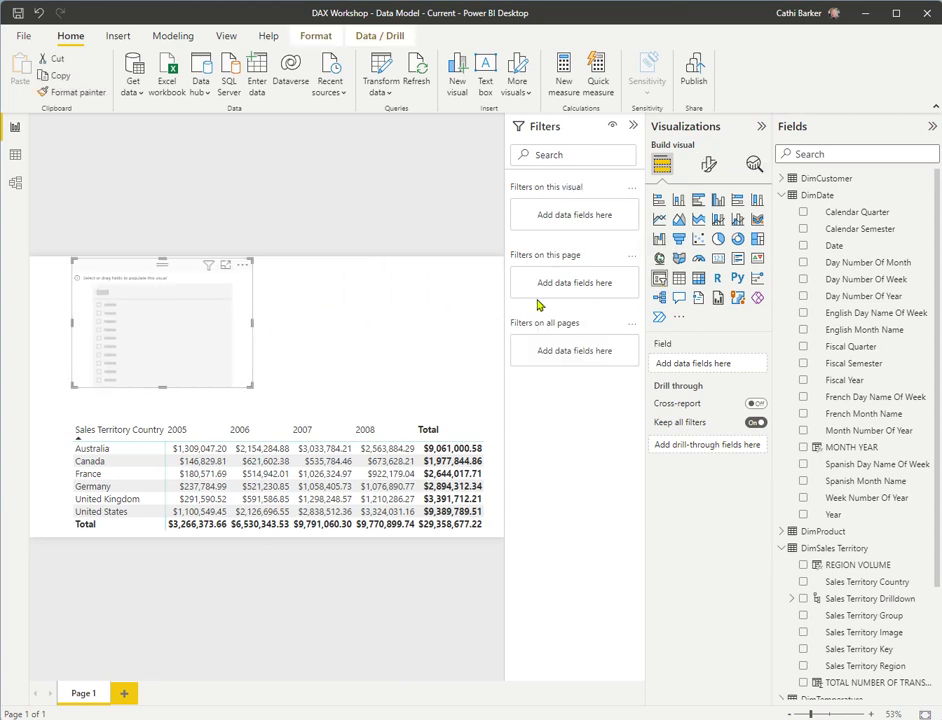
Collapse DimDate, DimSales Territory and FactInternet Sales, and expand DimCustomer in Fields.
click(781, 196)
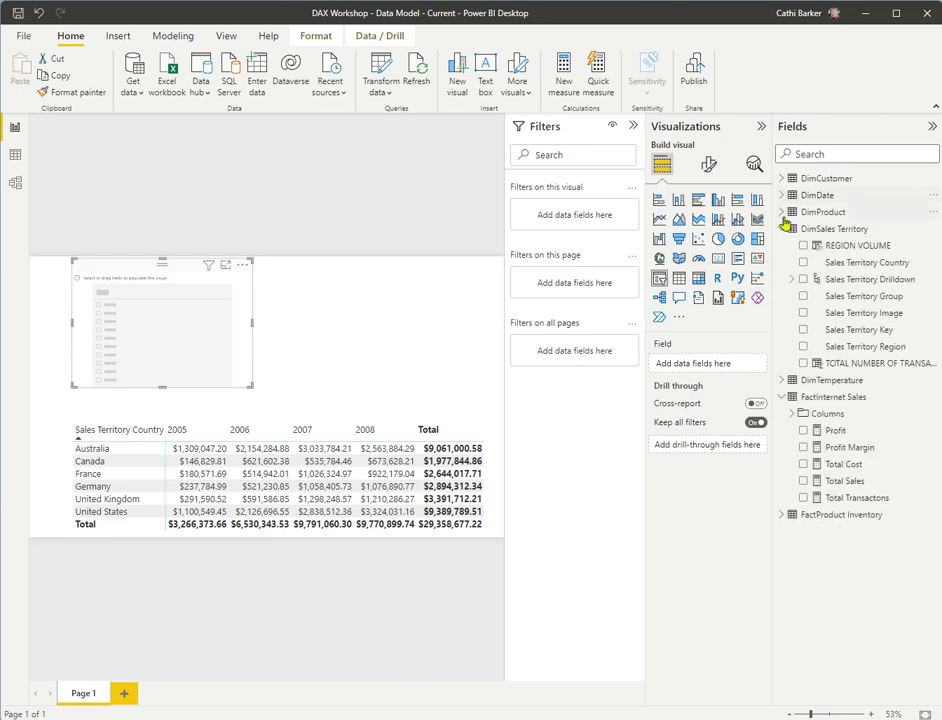
click(783, 229)
click(782, 263)
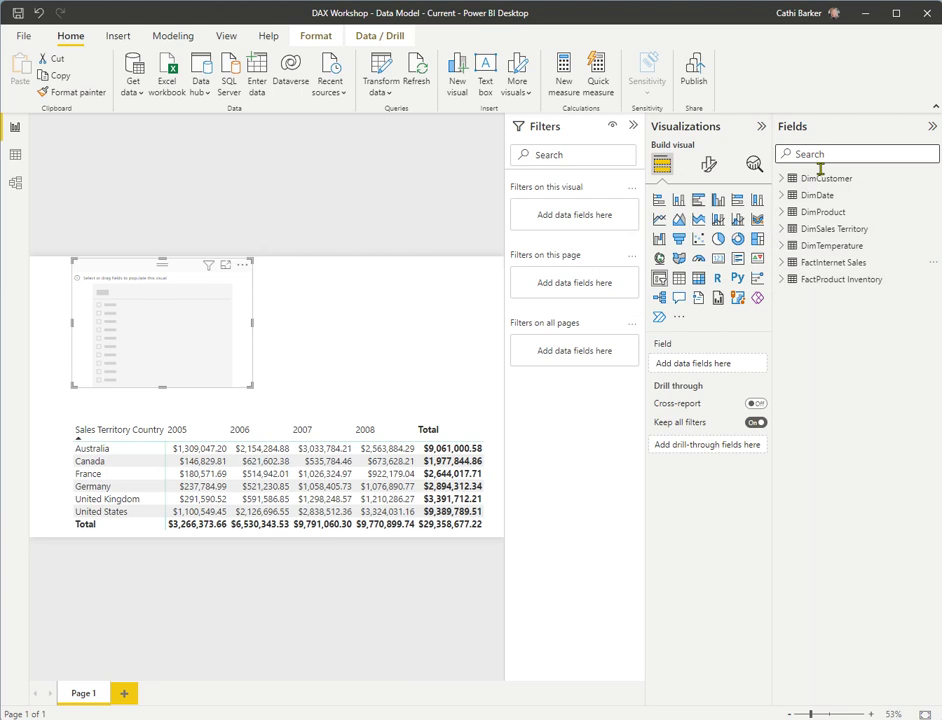
click(780, 179)
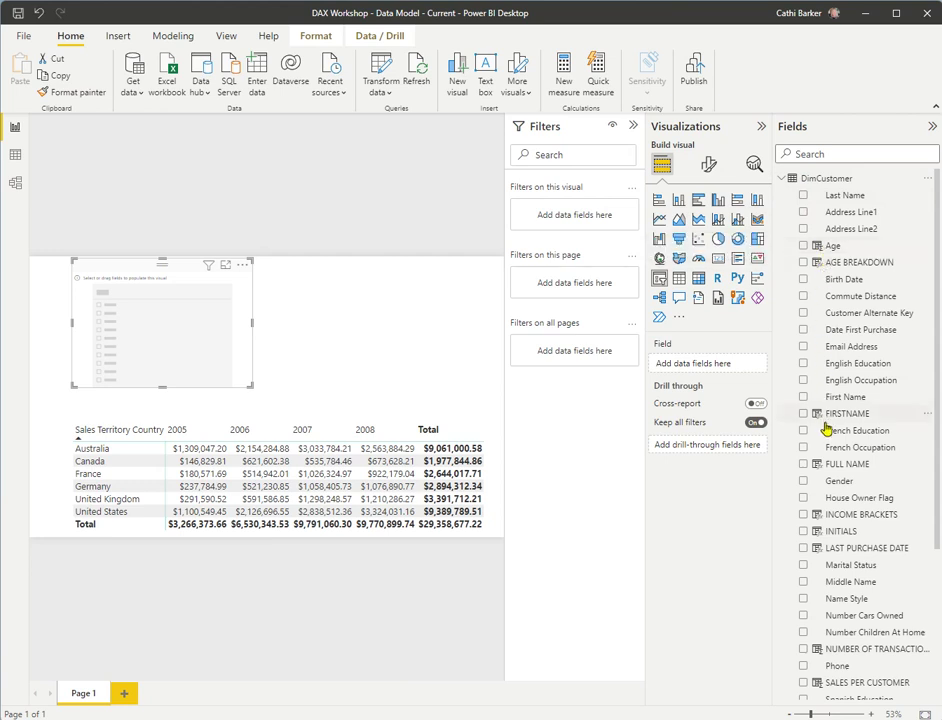
scroll(836, 474, down, 3)
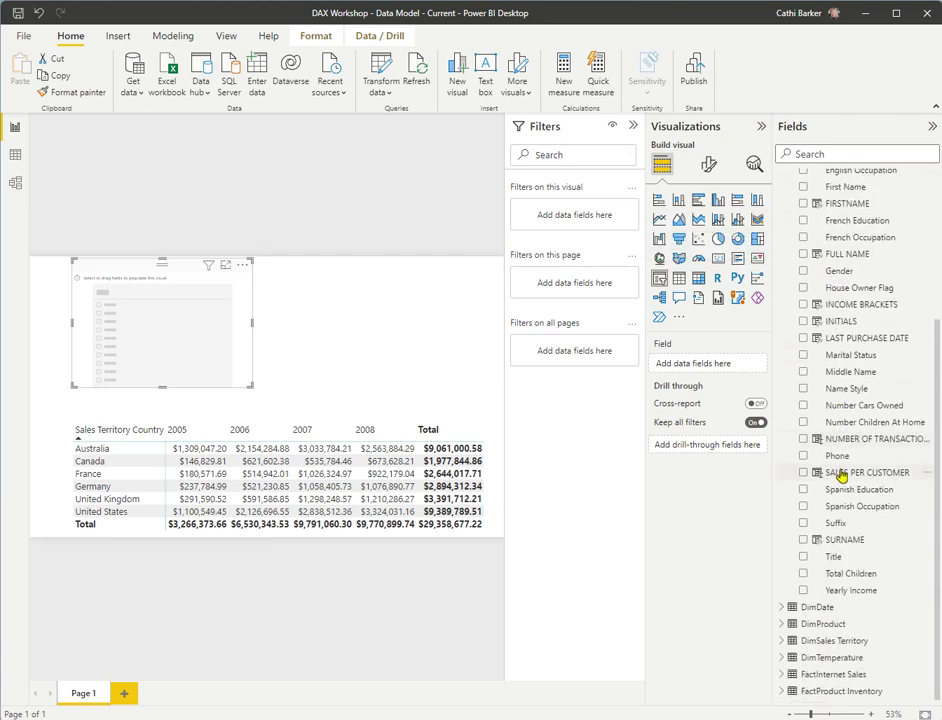
scroll(840, 476, up, 3)
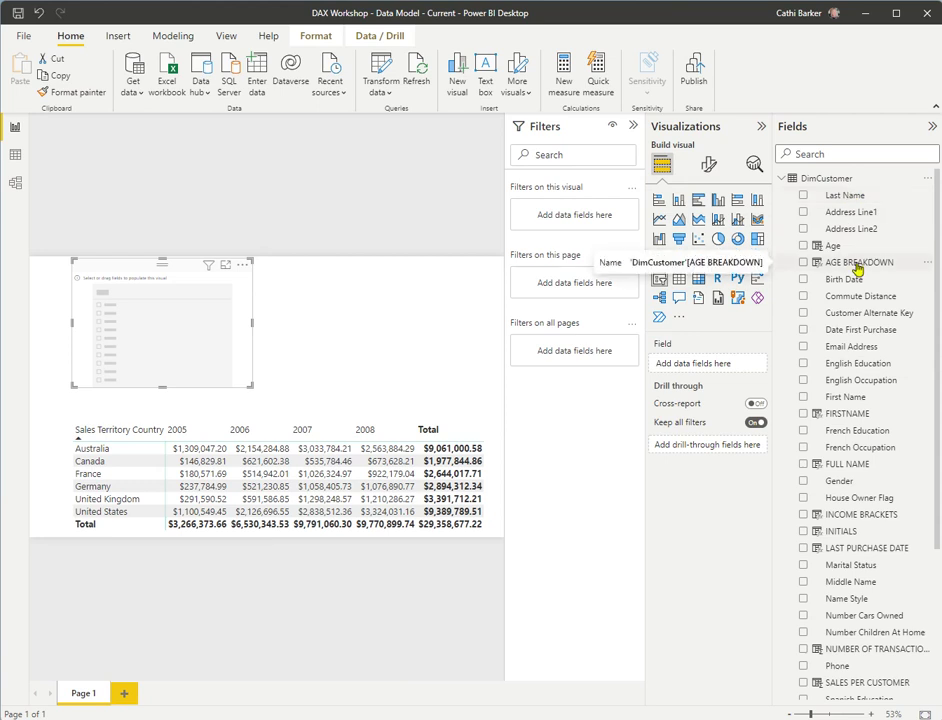
Put AGE BREAKDOWN in the slicer and raise its header and value font sizes to 14.
drag(857, 268, 727, 368)
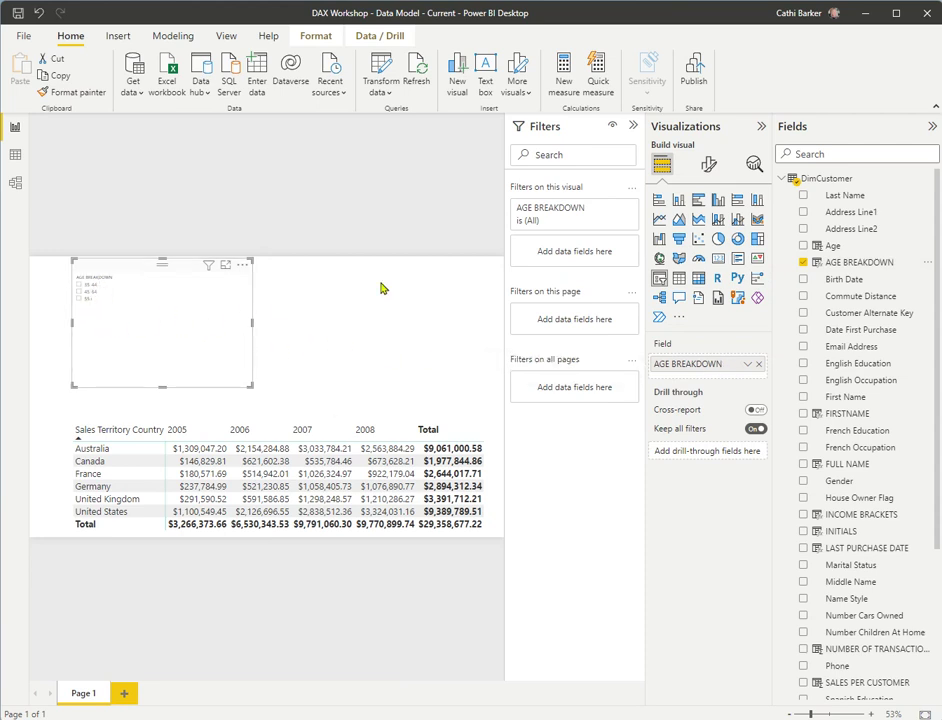
click(708, 166)
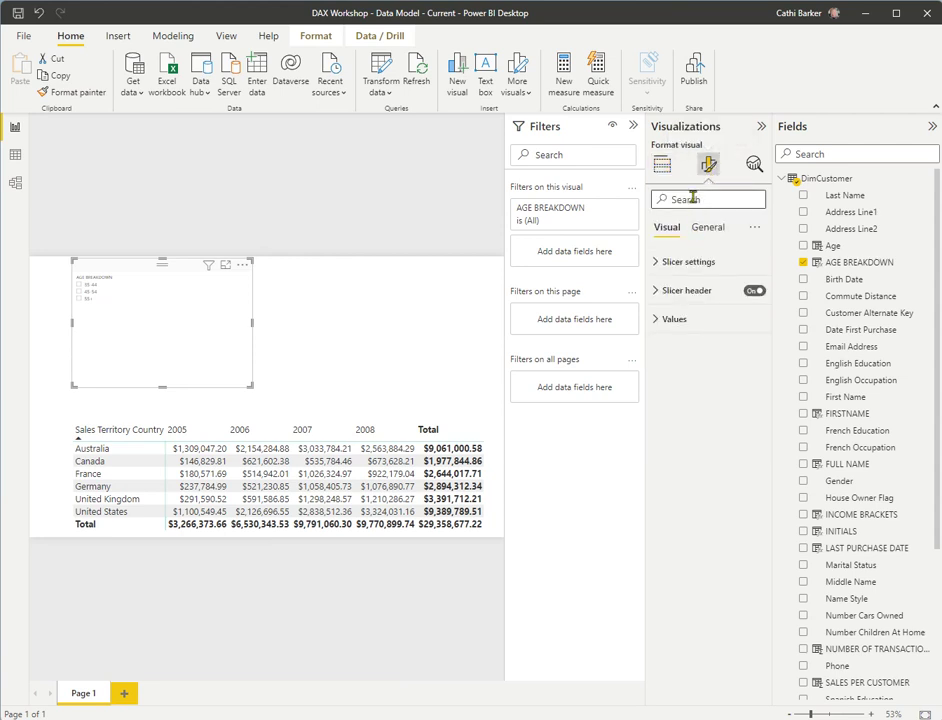
text(font)
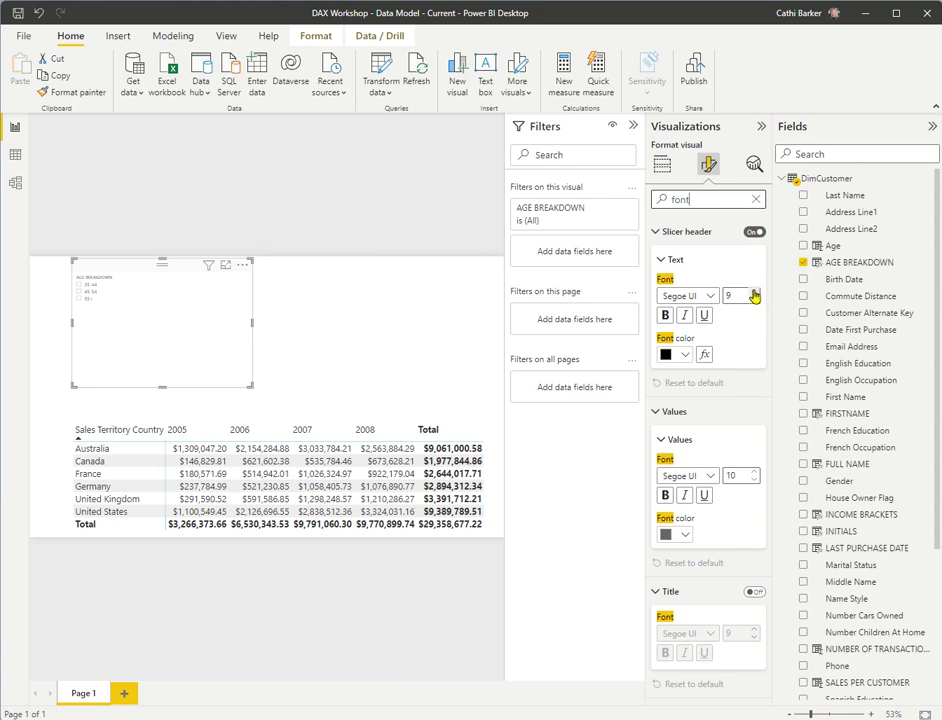
click(755, 292)
click(755, 292)
click(755, 292)
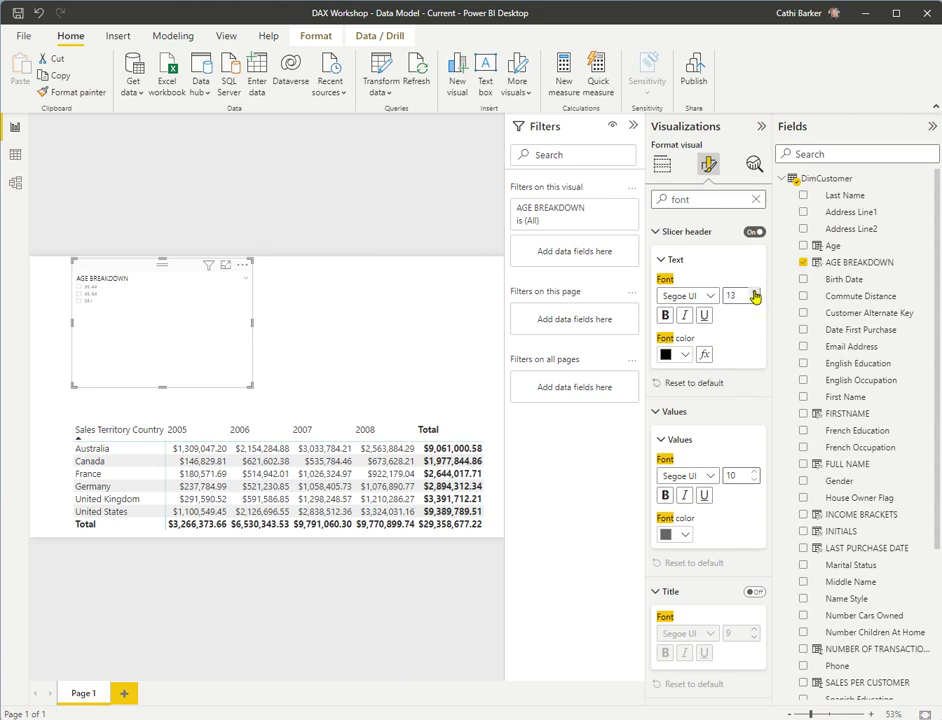
click(755, 292)
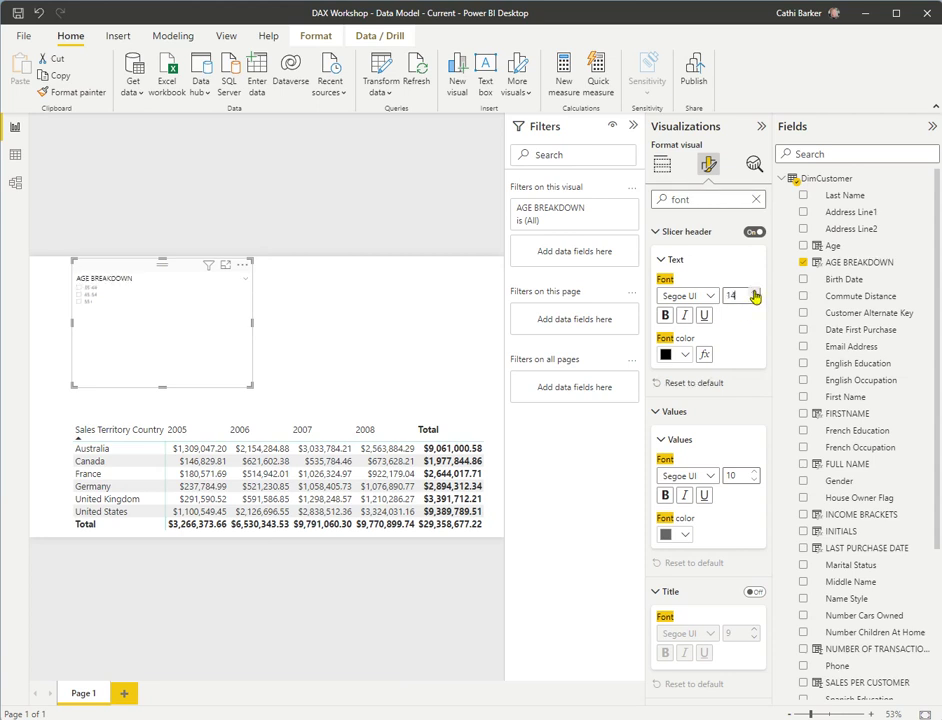
click(755, 476)
click(755, 476)
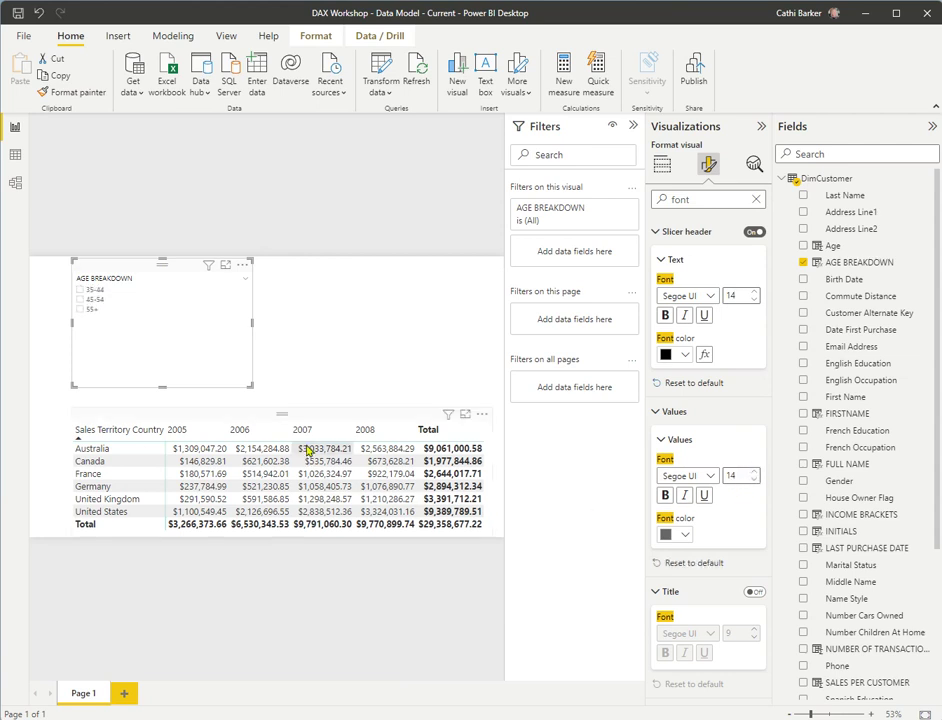
Shrink the age slicer and move it down just above the matrix.
drag(248, 383, 160, 328)
drag(99, 265, 99, 350)
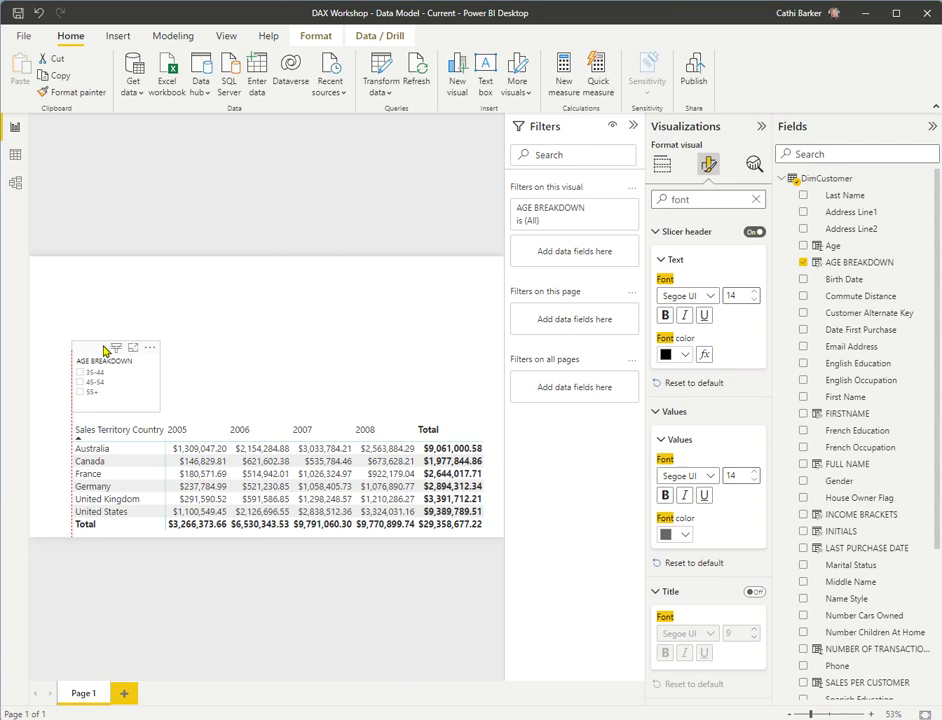
mouse_move(116, 347)
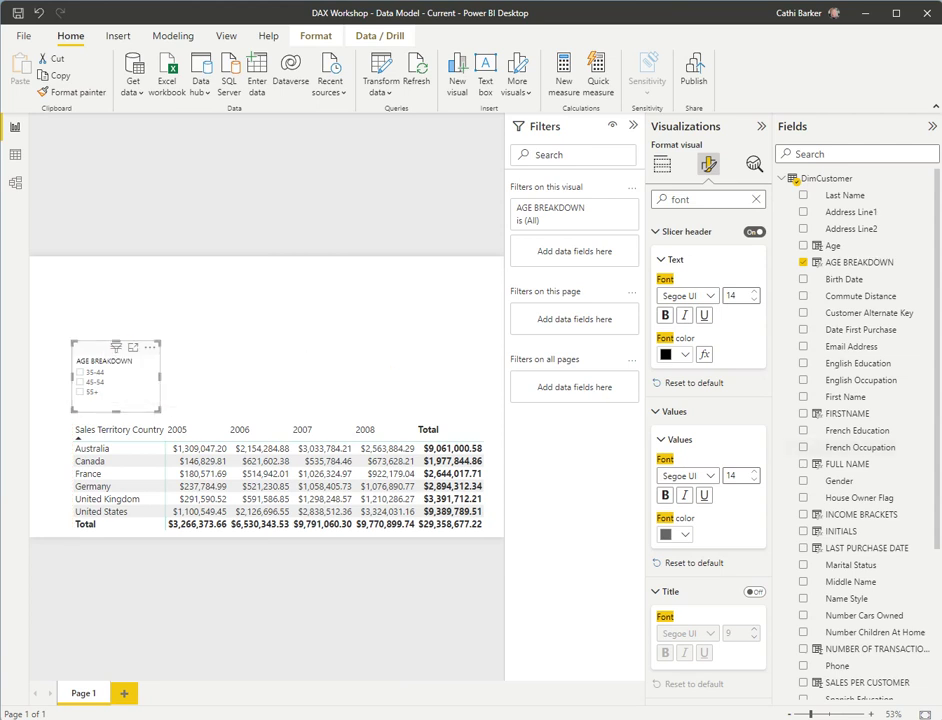
Try the 35-44, 45-54 and 55+ groups, ending with the matrix filtered to 55+.
click(82, 376)
click(82, 383)
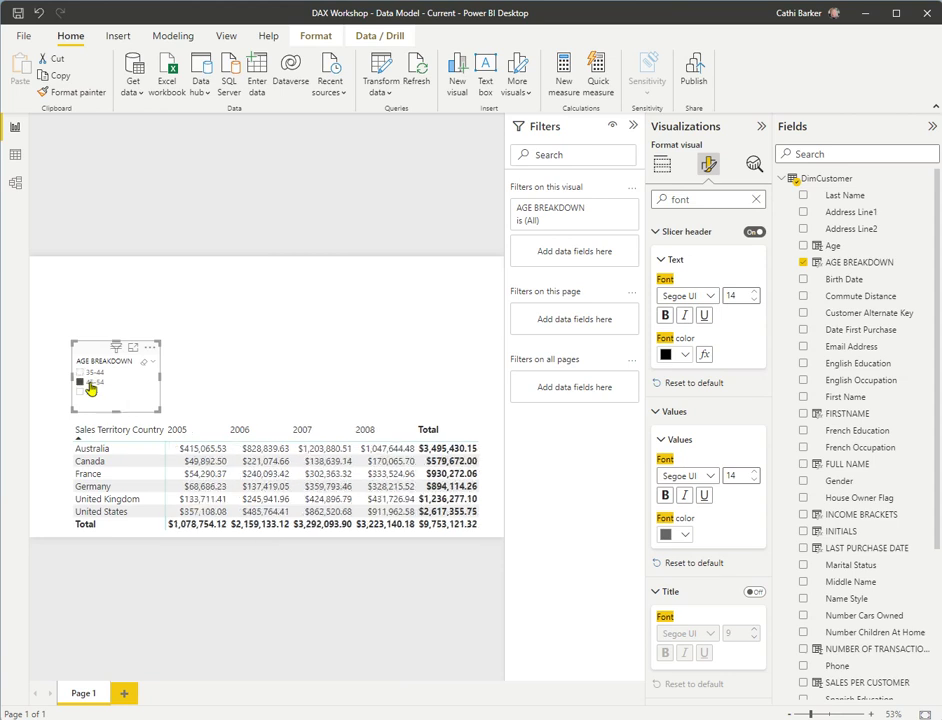
click(82, 392)
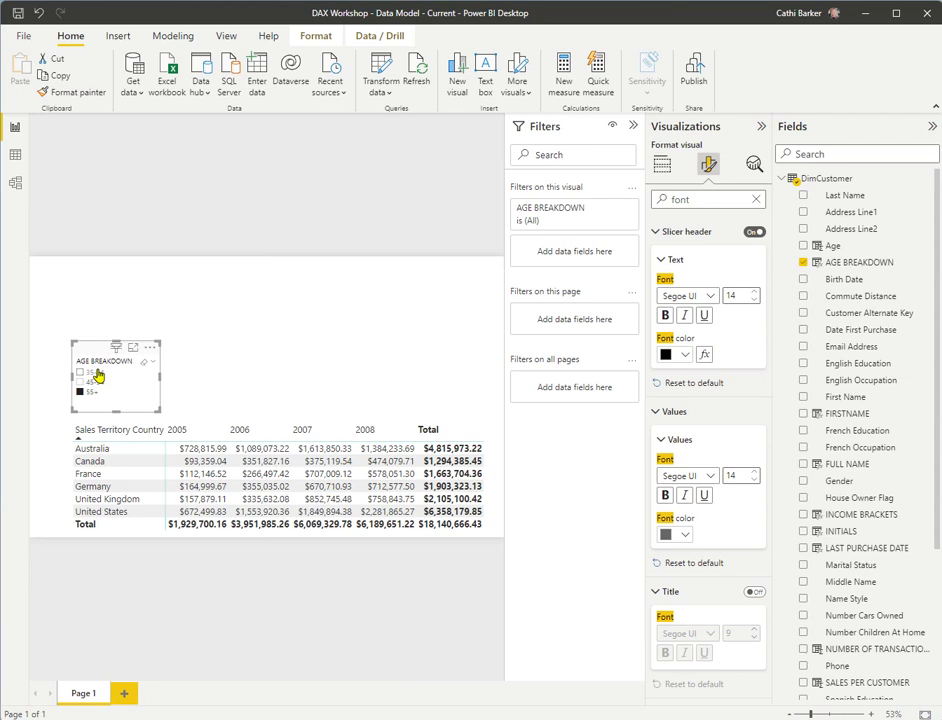
click(97, 375)
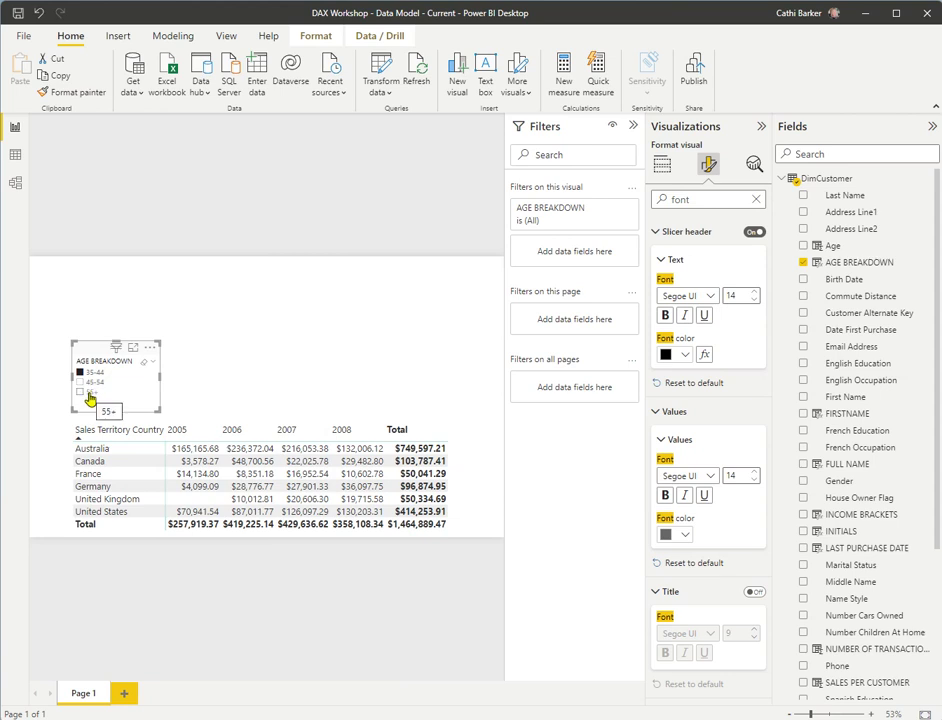
click(90, 399)
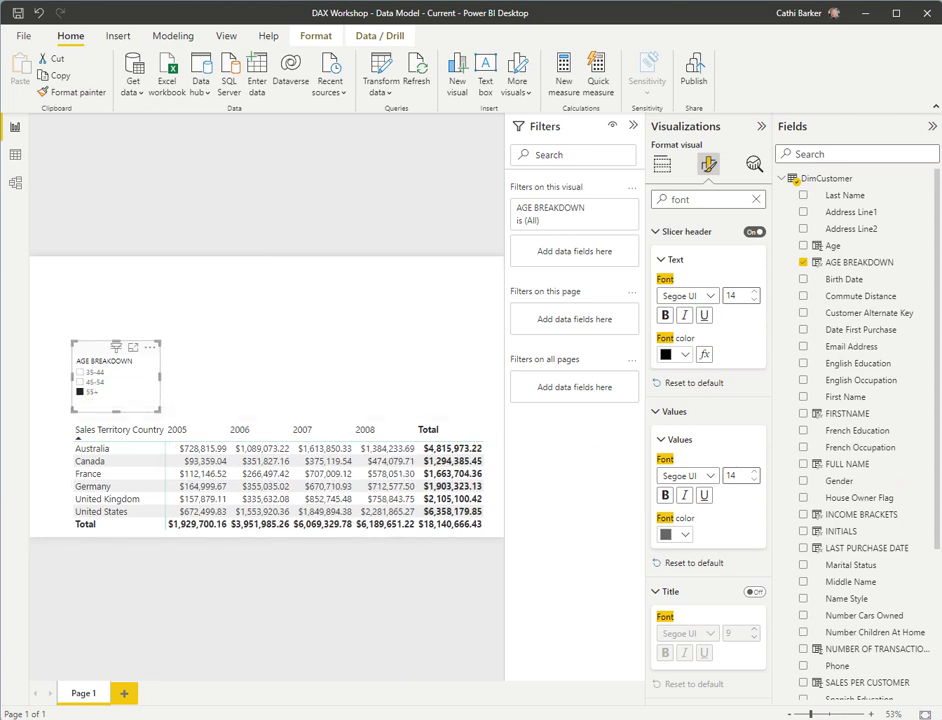